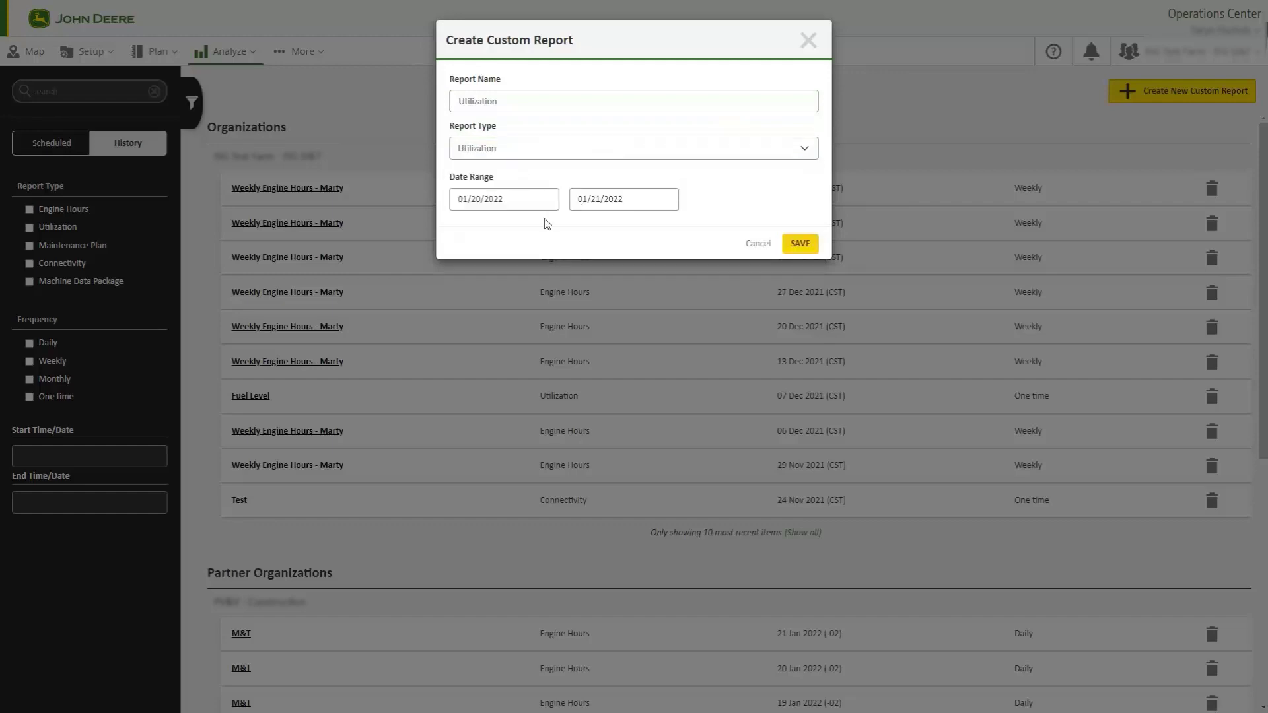
Open Machine Reports from the Analyze menu and start a new custom report.
left_click(519, 200)
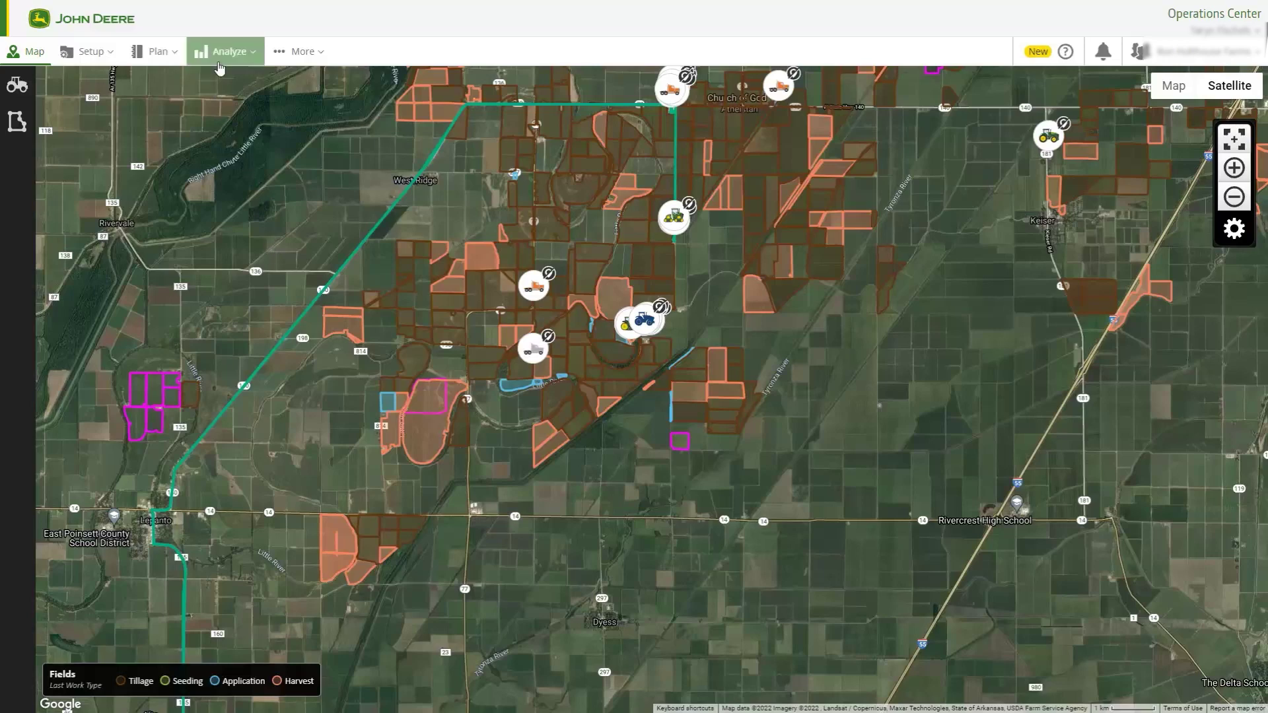
left_click(219, 66)
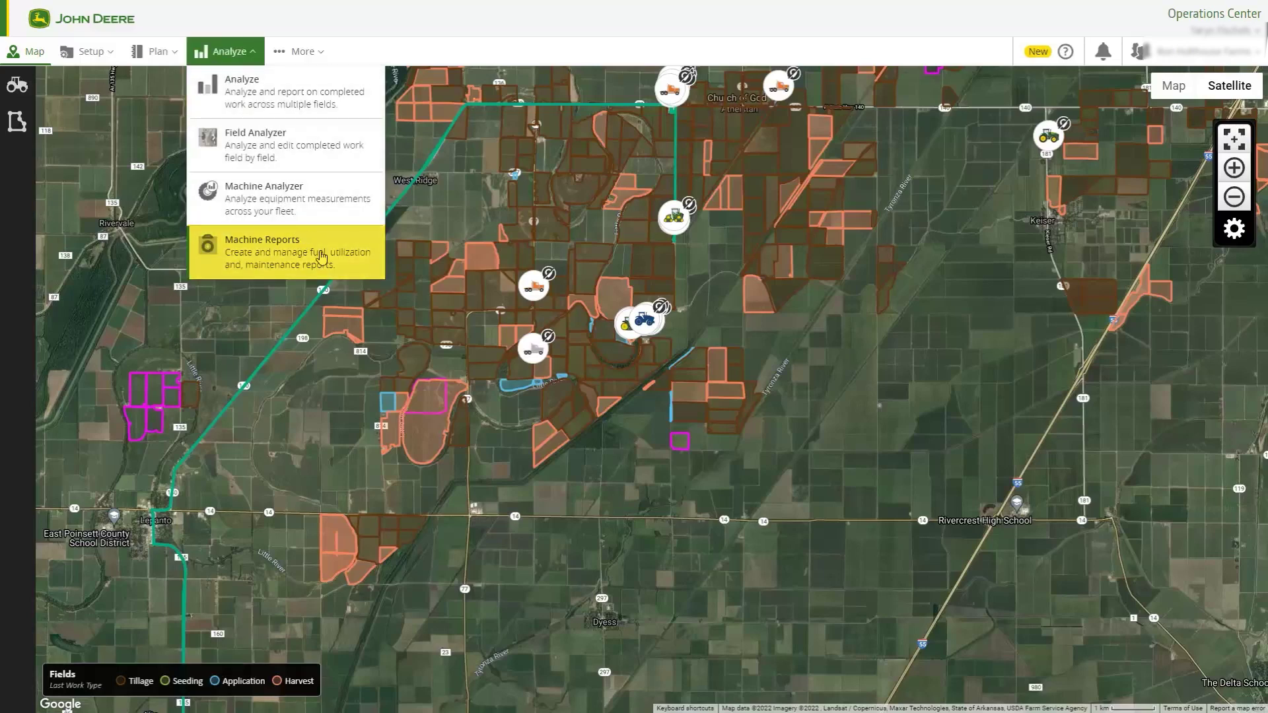
left_click(330, 271)
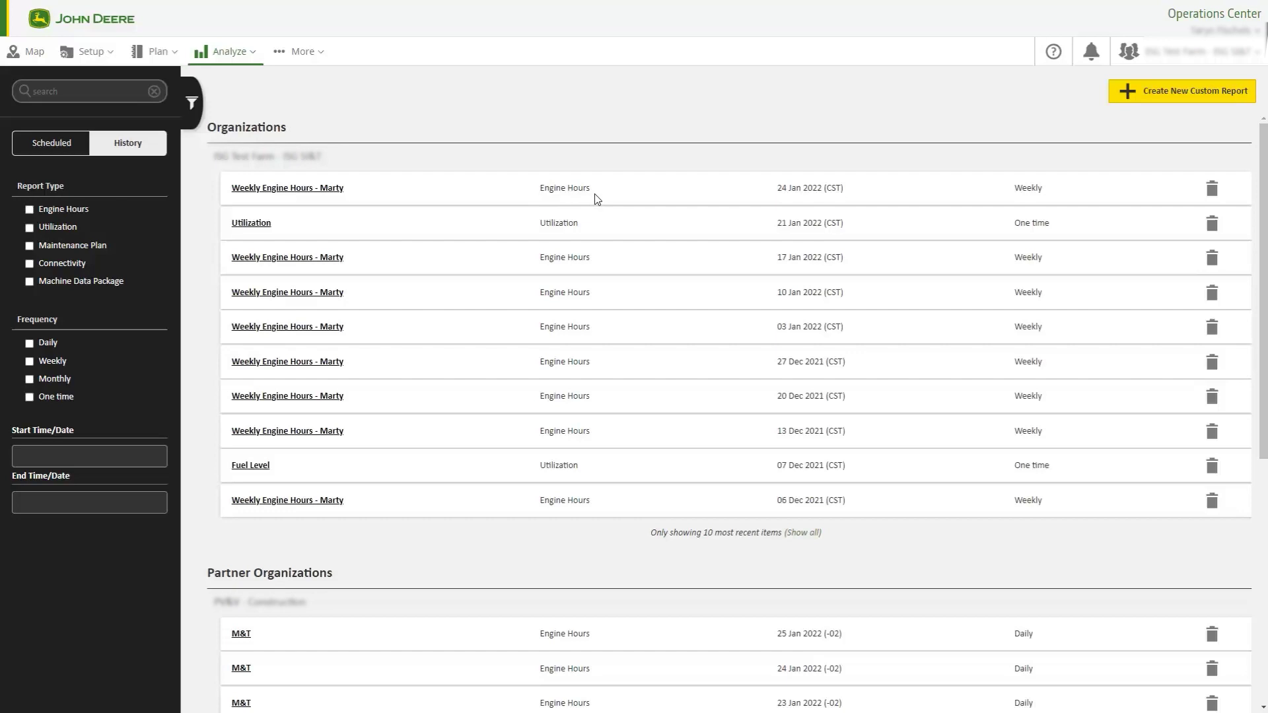
left_click(1143, 95)
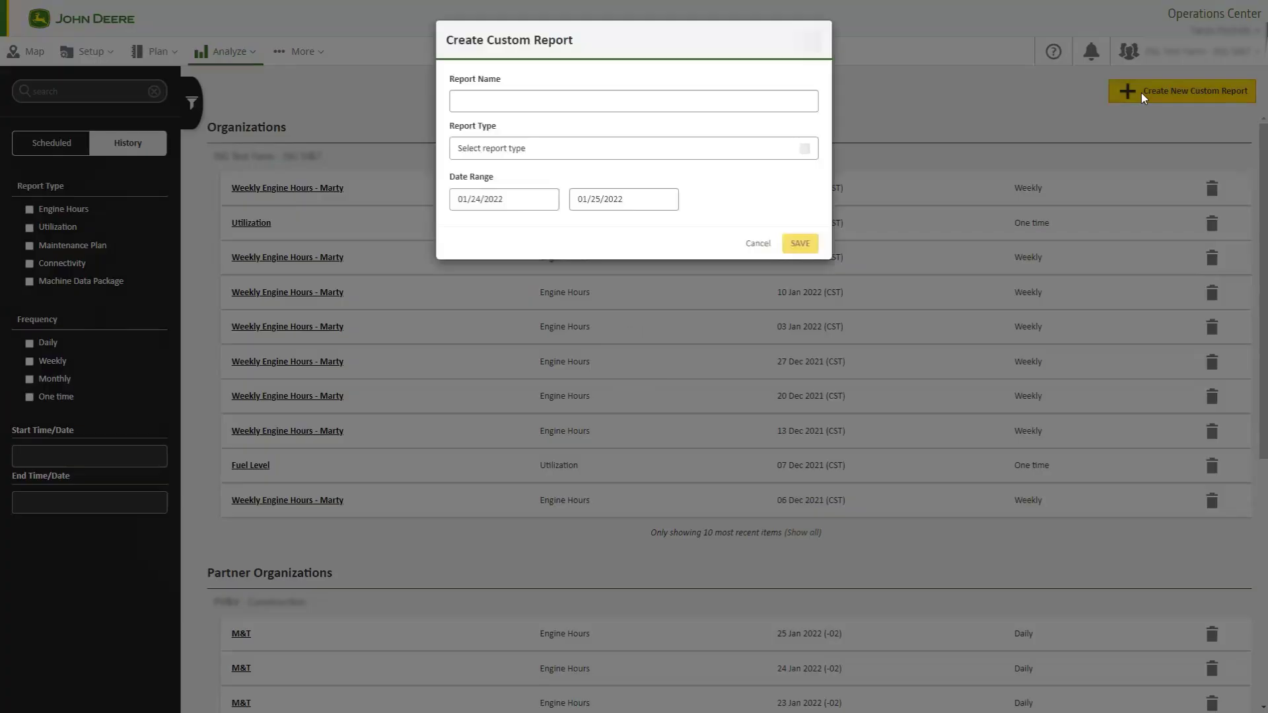
Name the custom report Harvest Engine Hours and choose the Engine Hours report type.
left_click(698, 112)
type("Harvest Engine Hours")
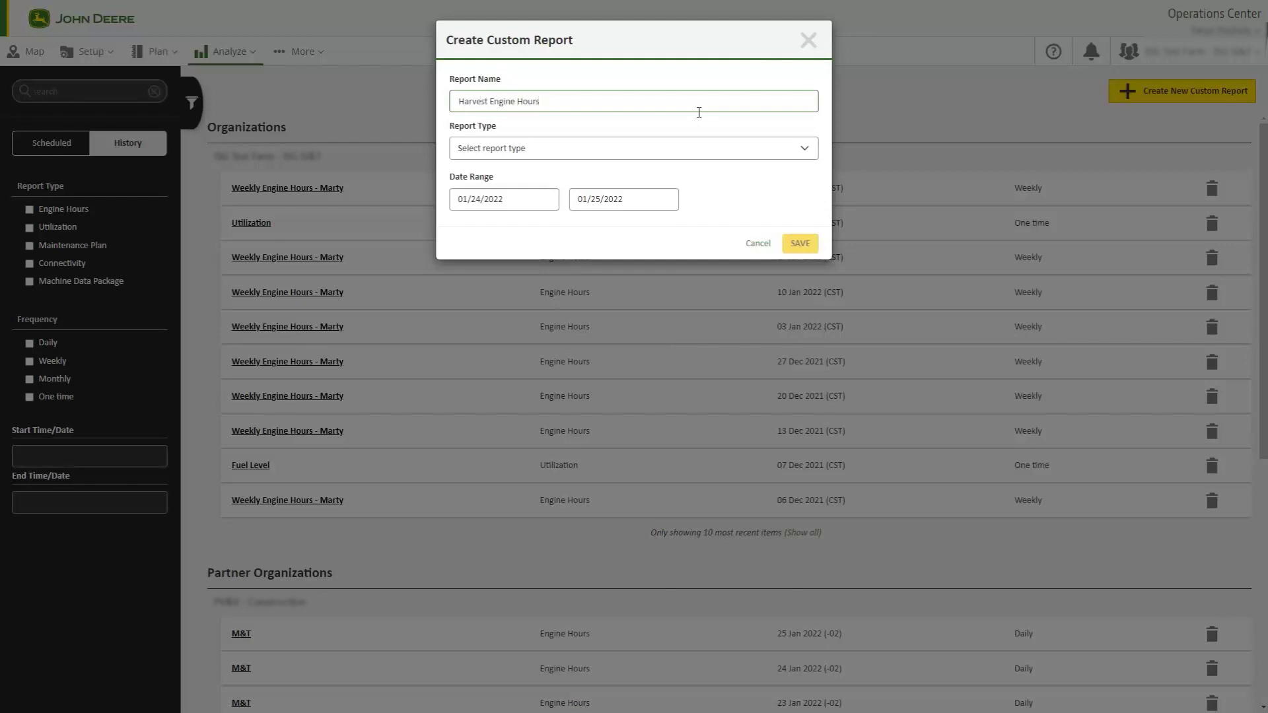
left_click(682, 153)
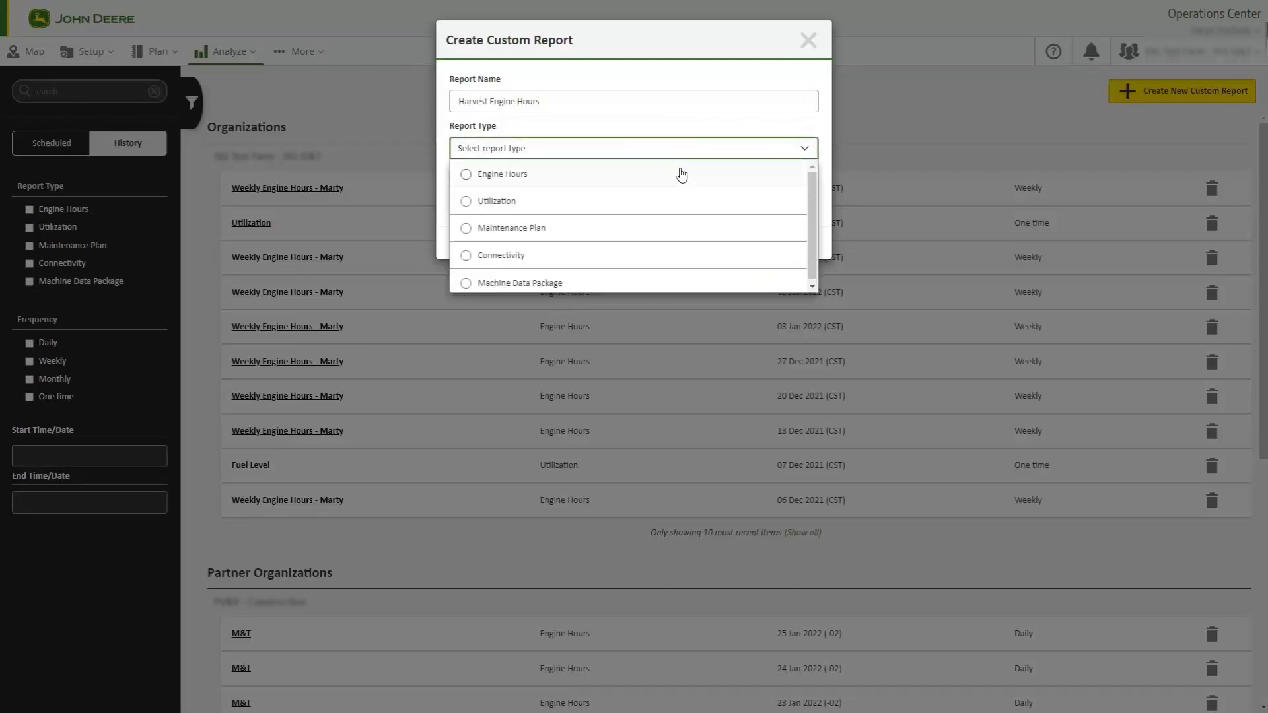
left_click(681, 174)
Set the report's date range to 09/01/2021–10/31/2021 and save it.
left_click(496, 199)
left_click(469, 236)
left_click(468, 236)
left_click(468, 235)
left_click(468, 236)
left_click(532, 272)
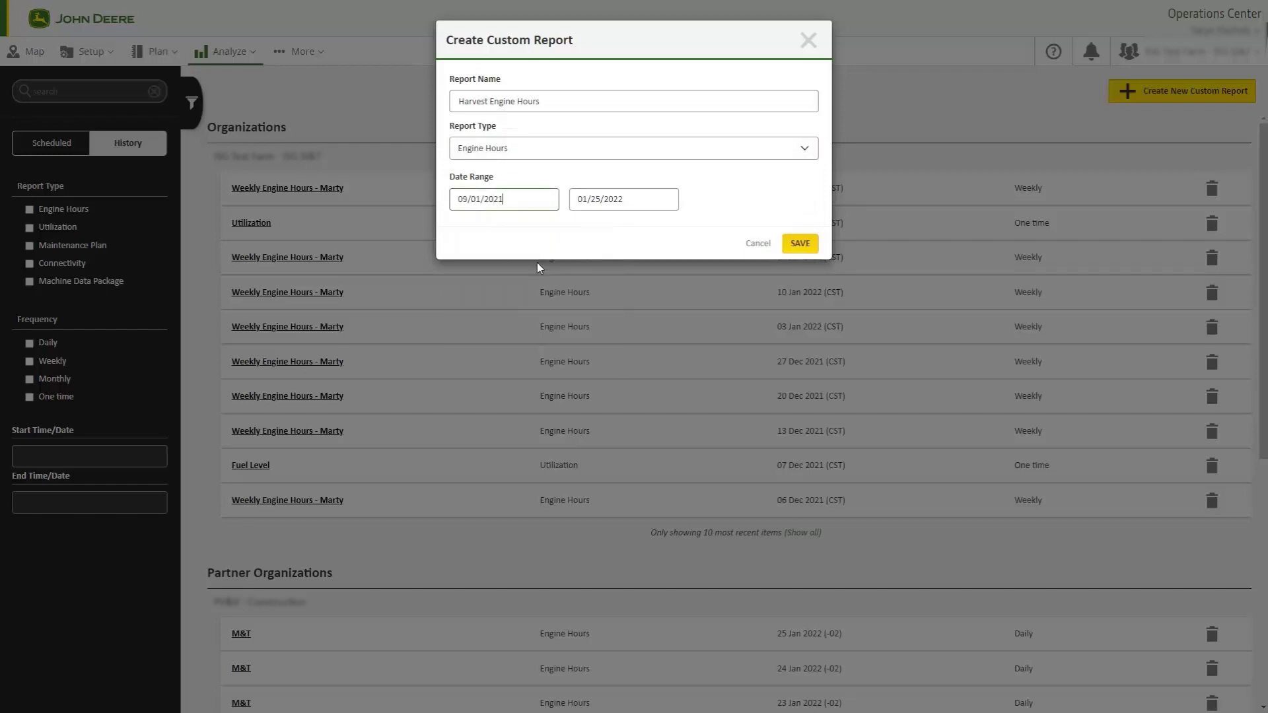
left_click(590, 199)
left_click(585, 231)
left_click(585, 231)
left_click(585, 231)
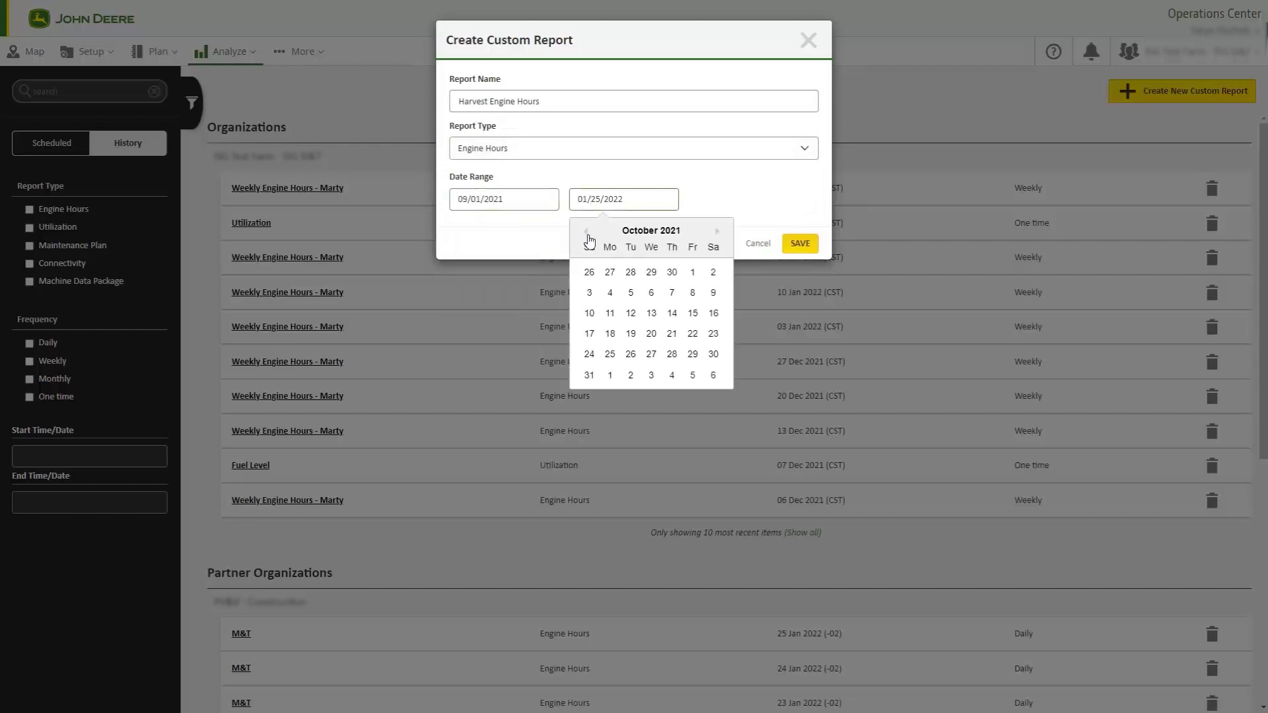
left_click(590, 380)
left_click(799, 243)
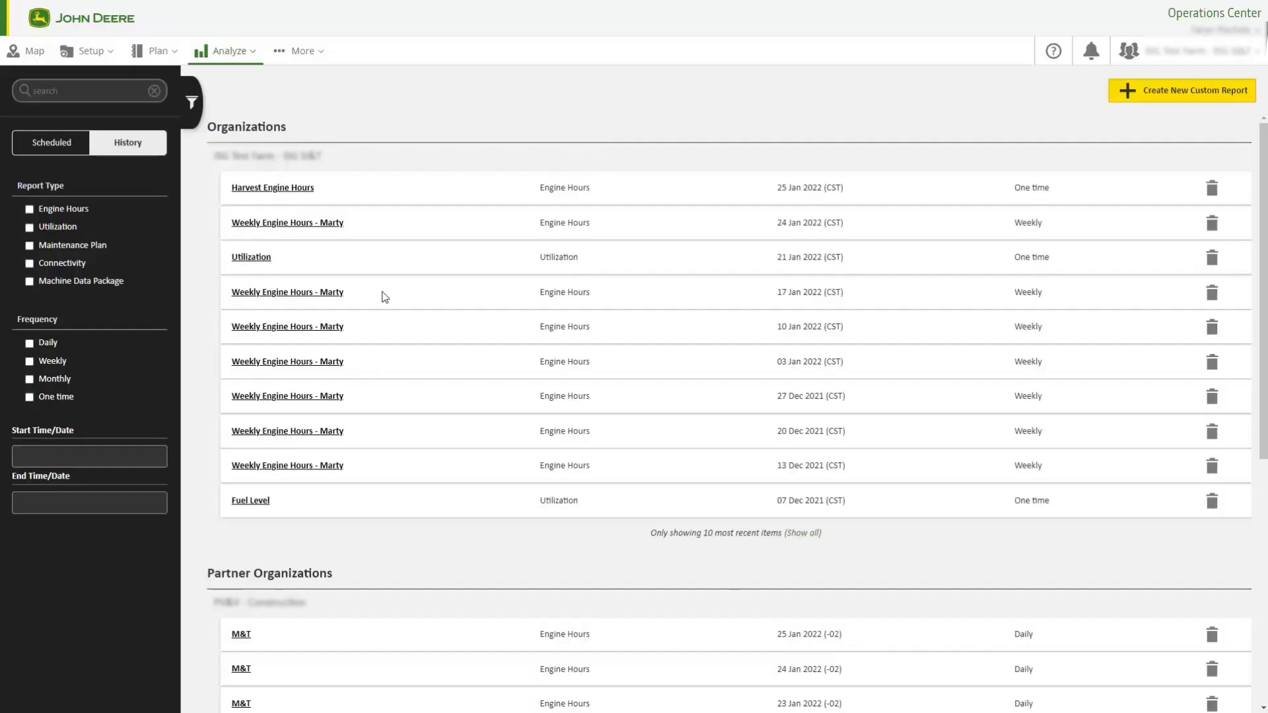
Review the Harvest Engine Hours report, then filter the history to Connectivity reports only.
left_click(291, 191)
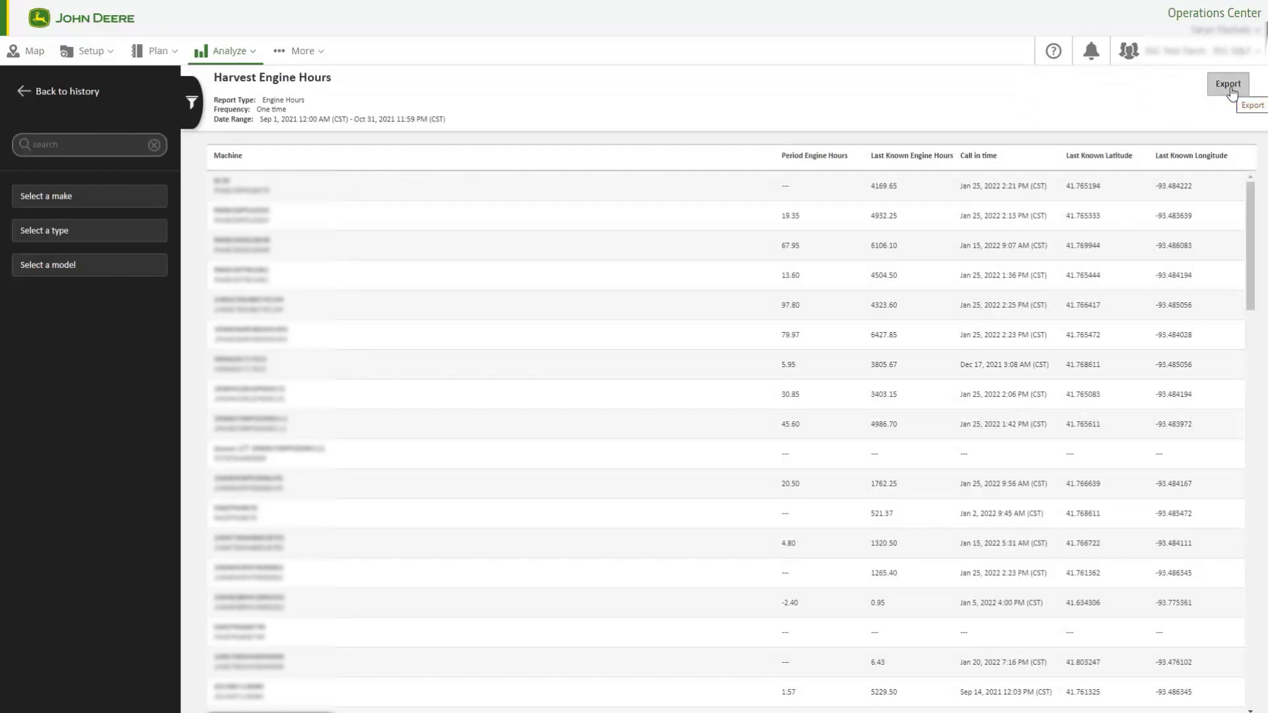
left_click(29, 99)
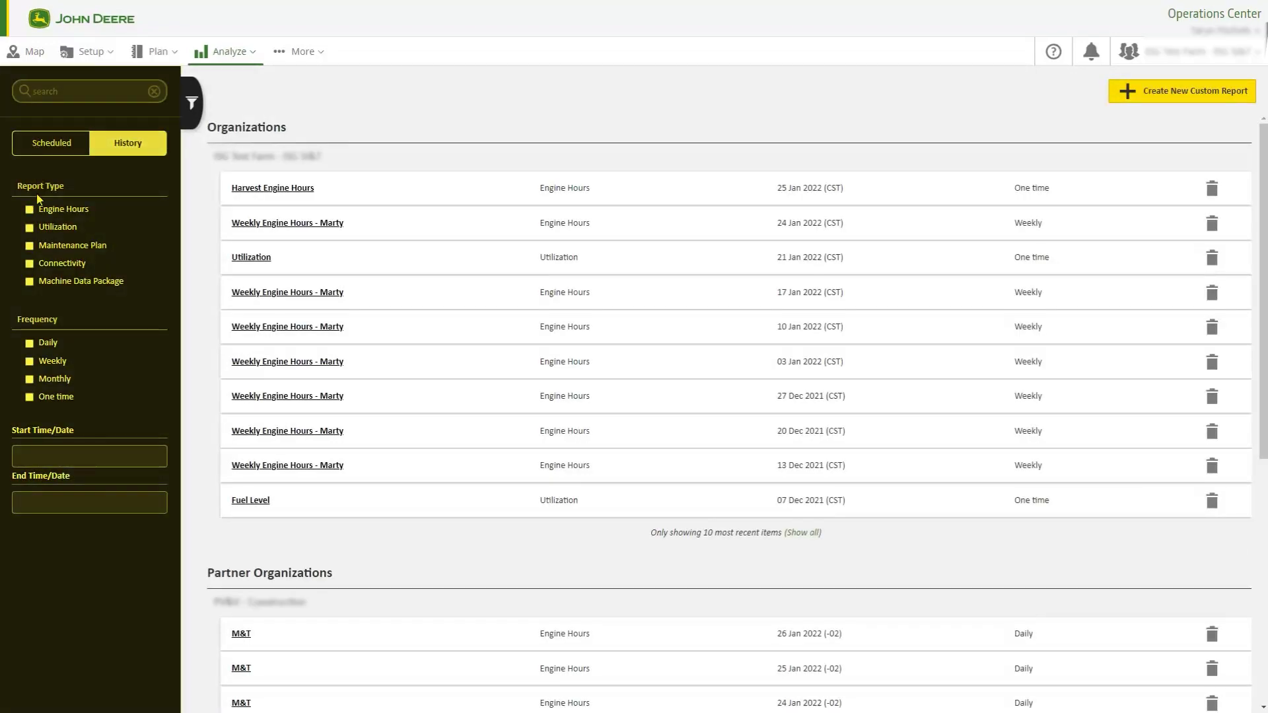
left_click(29, 263)
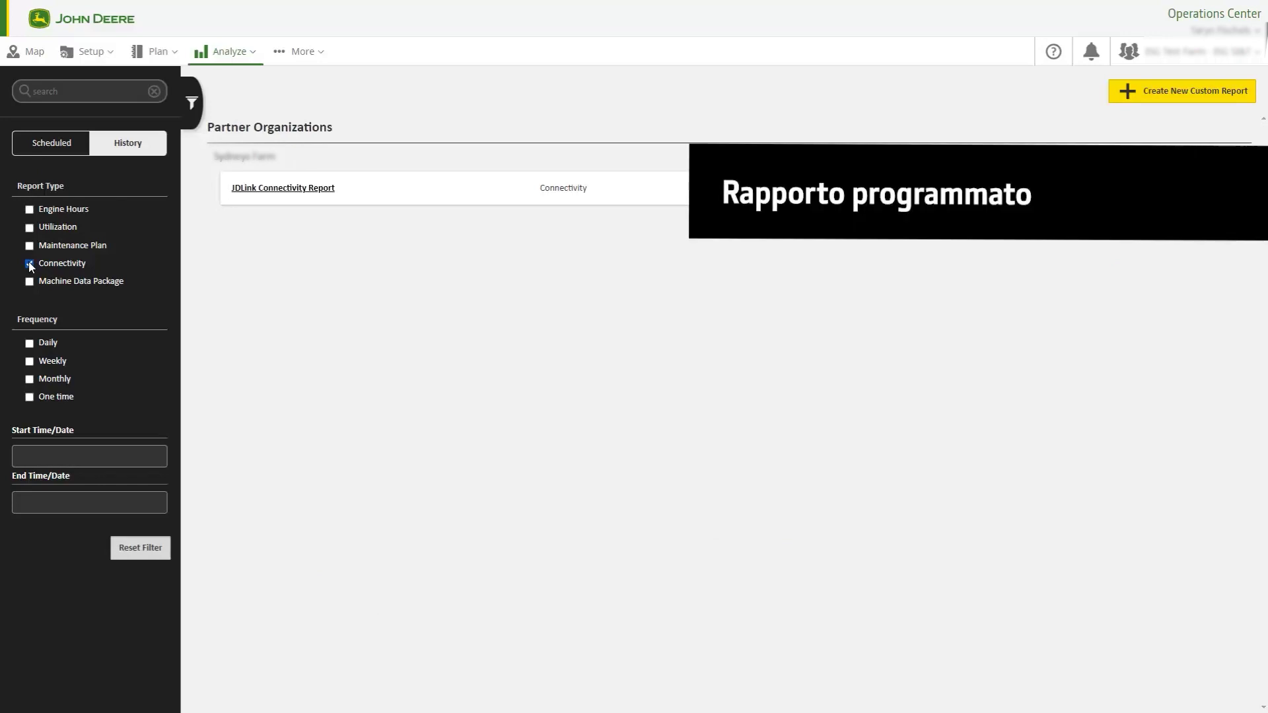
left_click(59, 156)
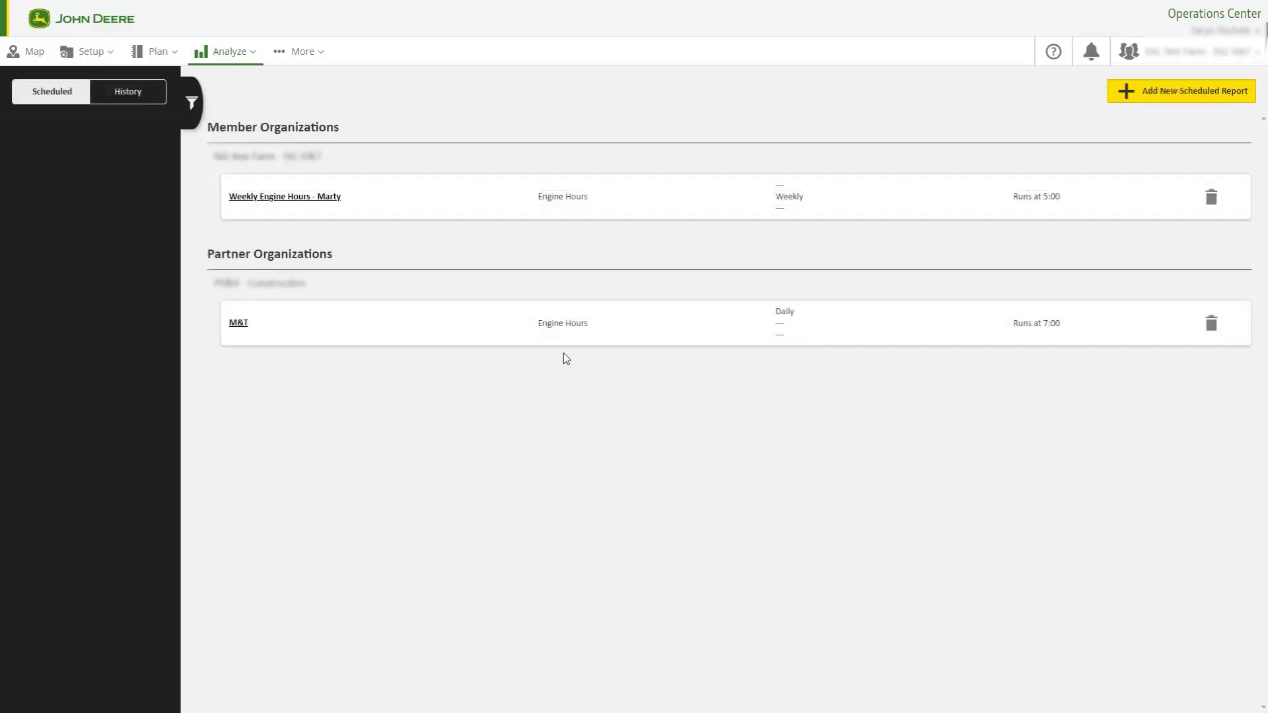
Schedule a Utilization report named 'Weekly Utilization' to run weekly at 8:00.
left_click(1145, 93)
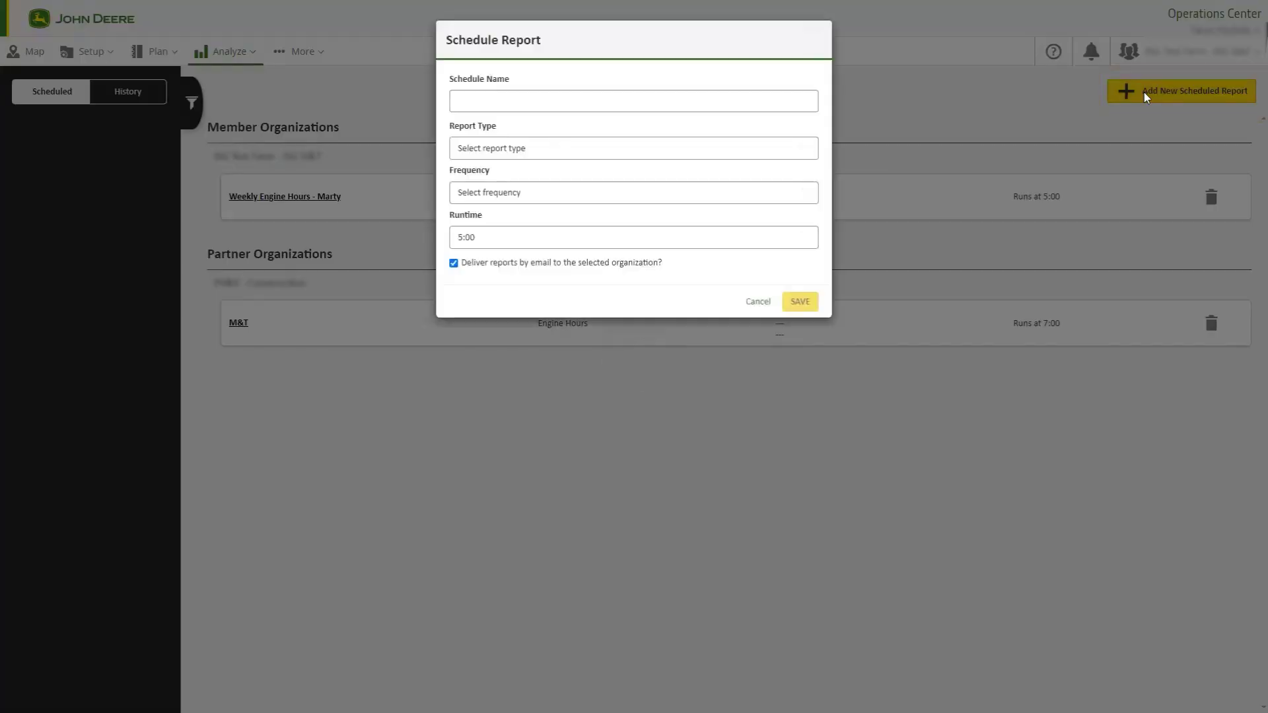
left_click(673, 97)
type("Weekly Utilization")
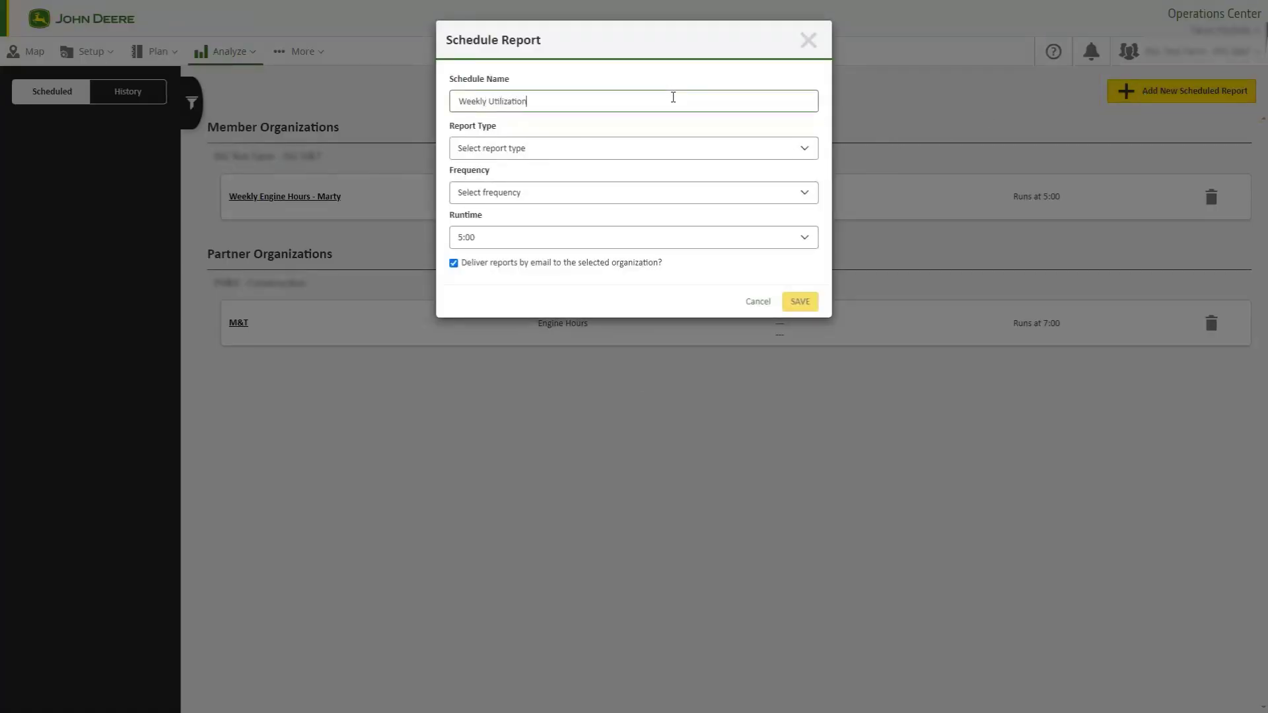
left_click(654, 149)
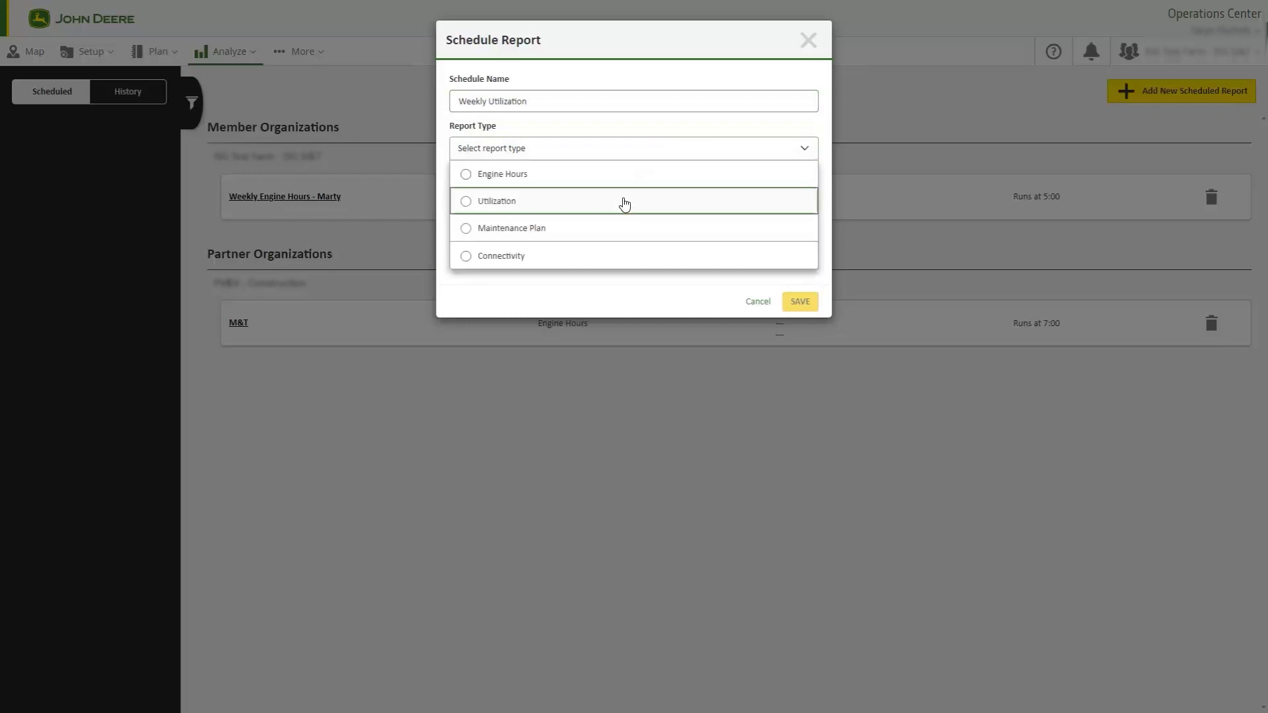
left_click(624, 202)
left_click(624, 198)
left_click(510, 271)
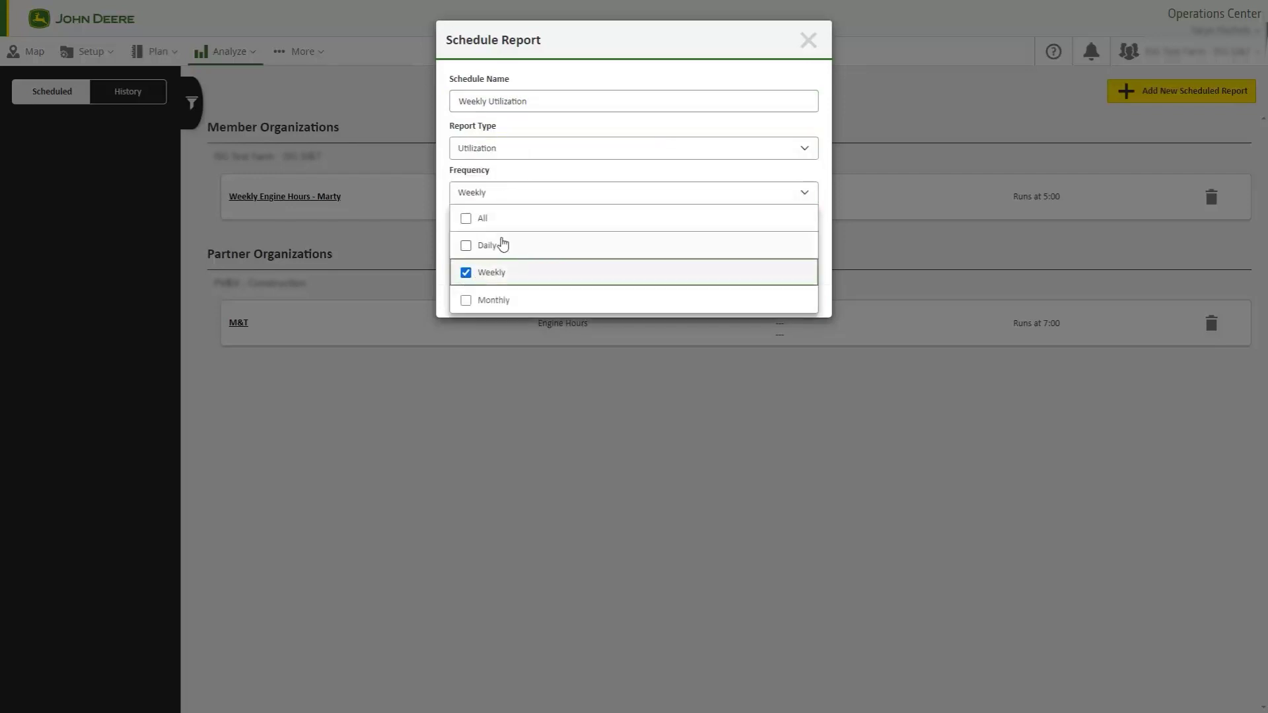
left_click(787, 198)
left_click(605, 238)
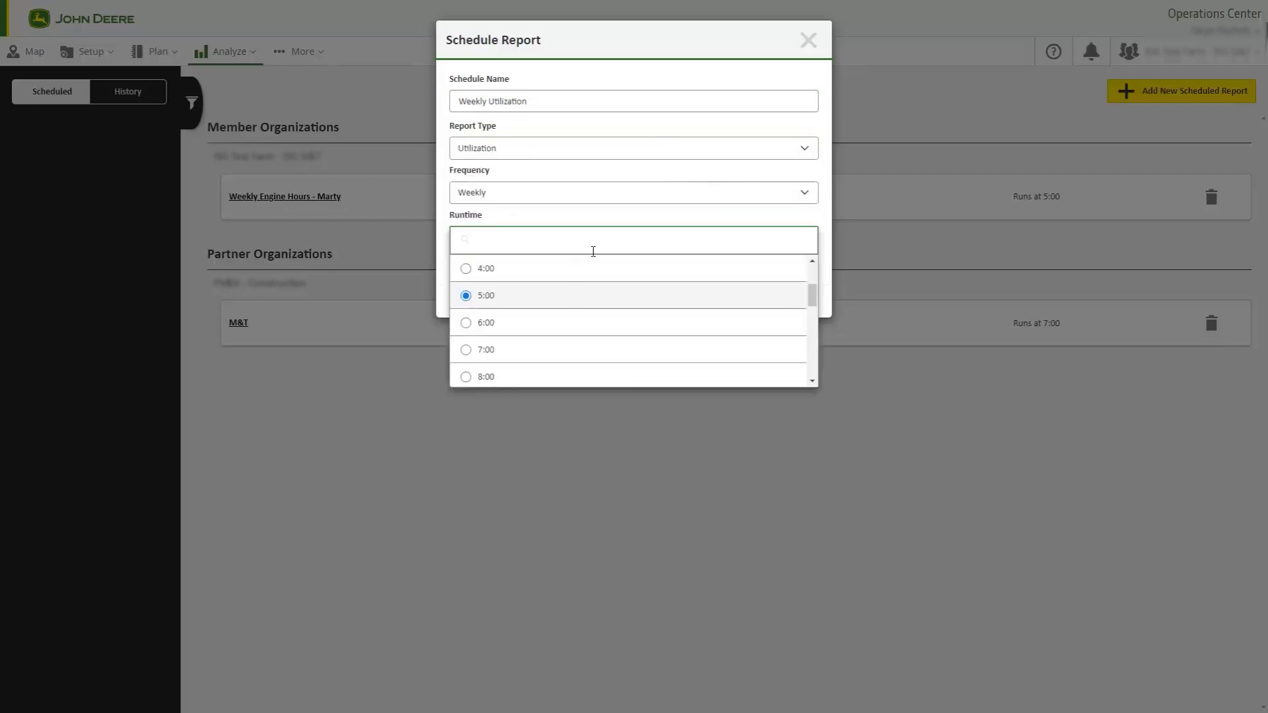
left_click(534, 377)
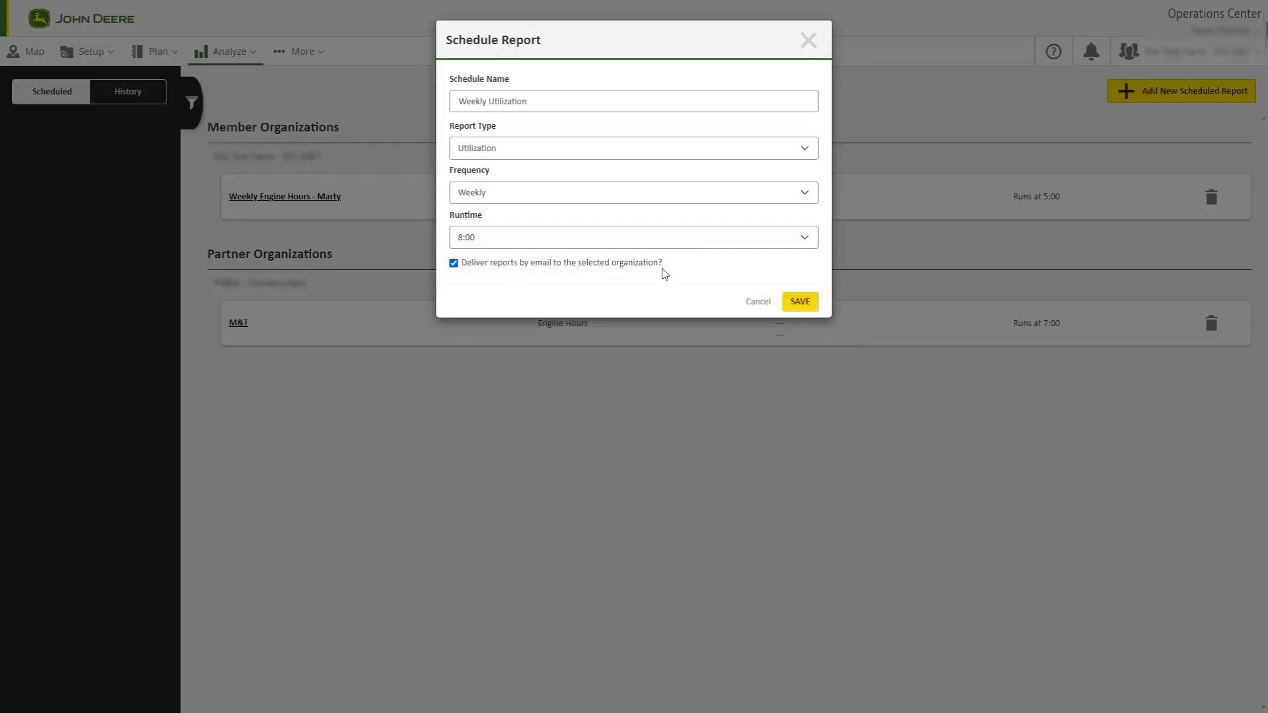
left_click(796, 307)
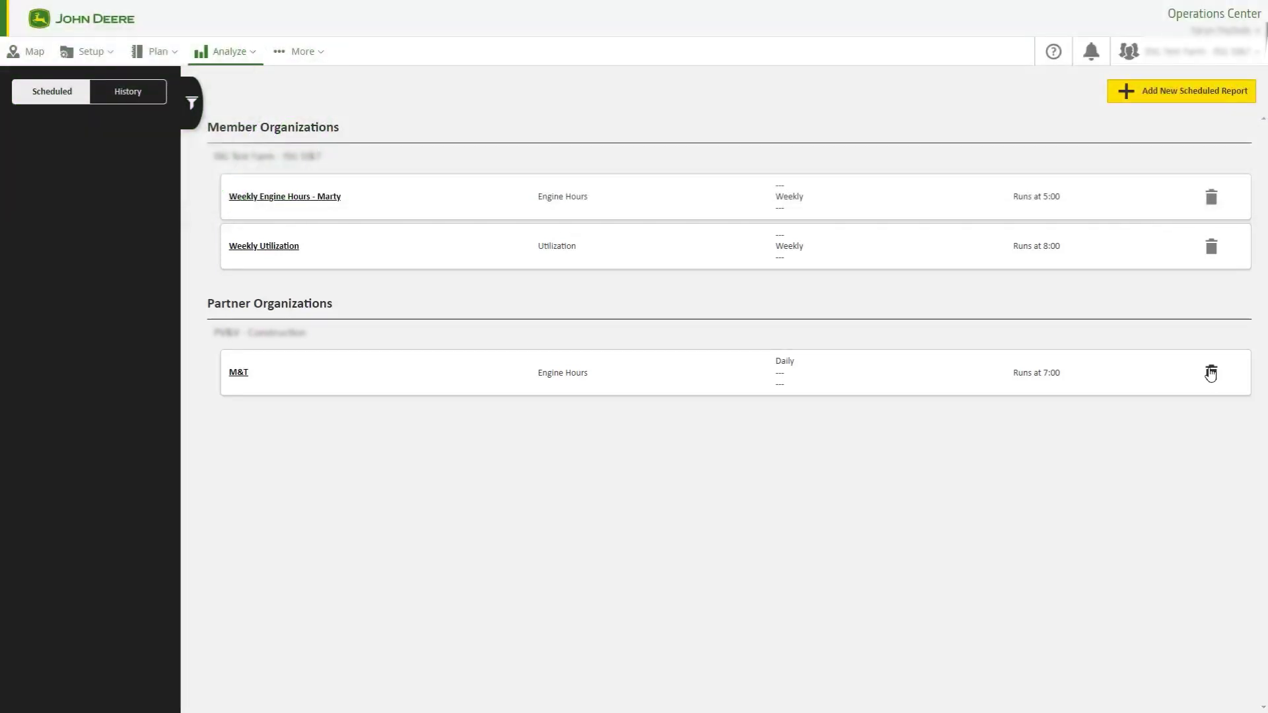
Save the Reports-filtered notifications as a new search named 'l' with email delivery on.
left_click(1090, 62)
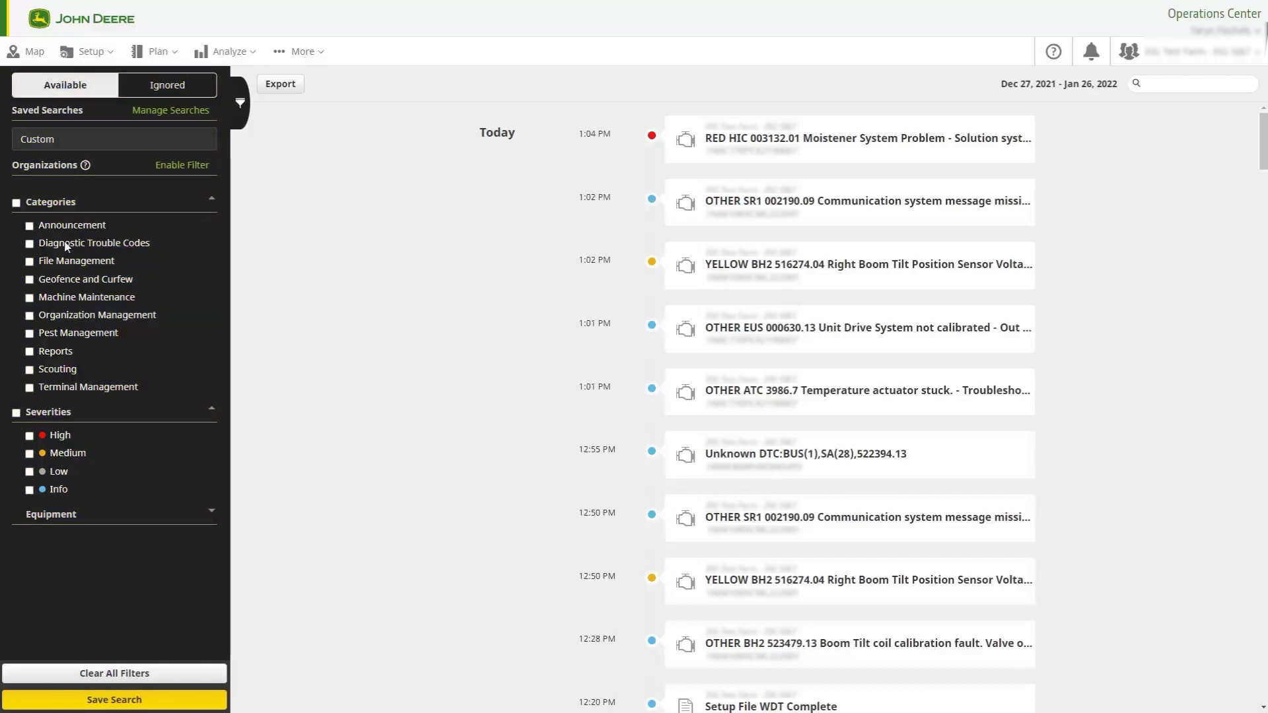
left_click(29, 351)
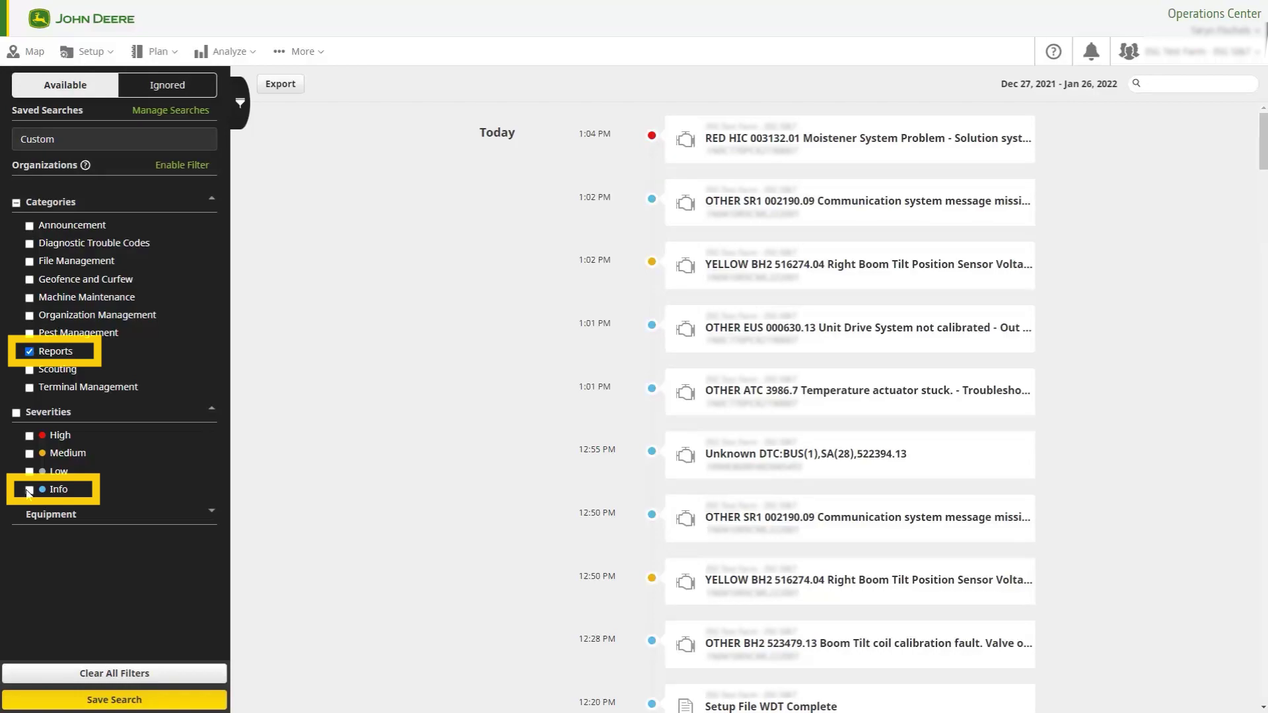
left_click(76, 699)
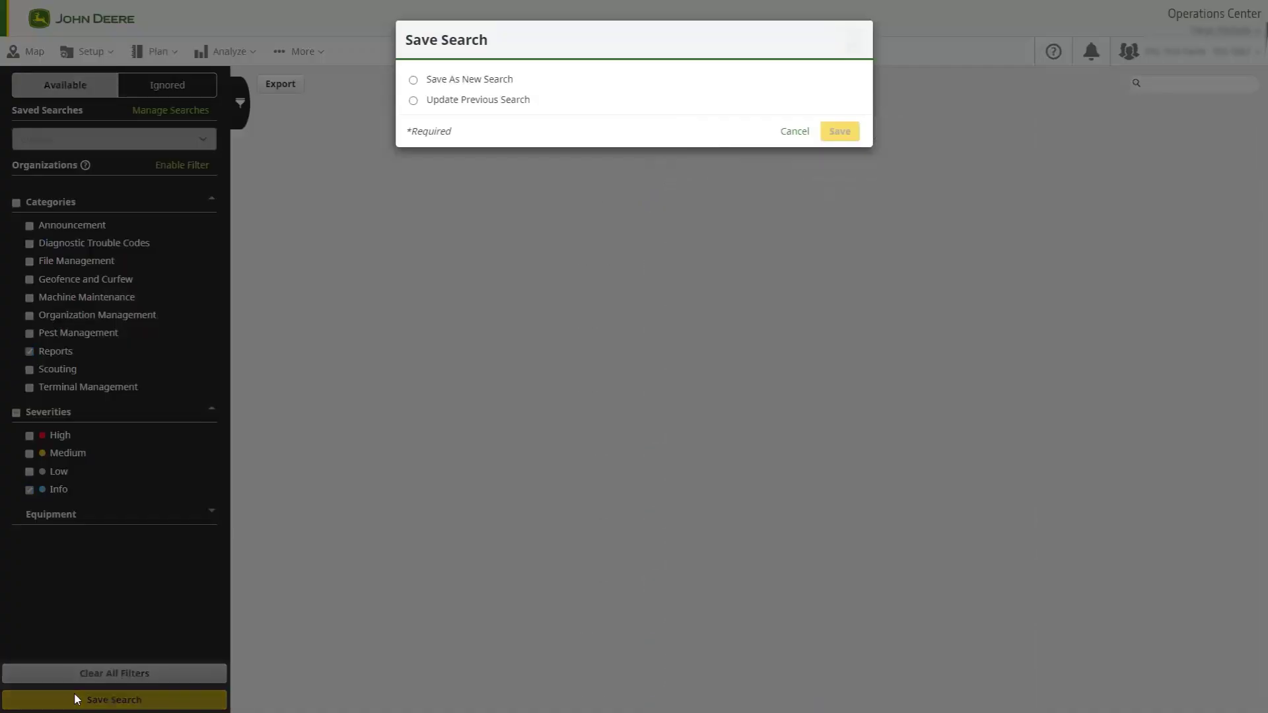
left_click(461, 81)
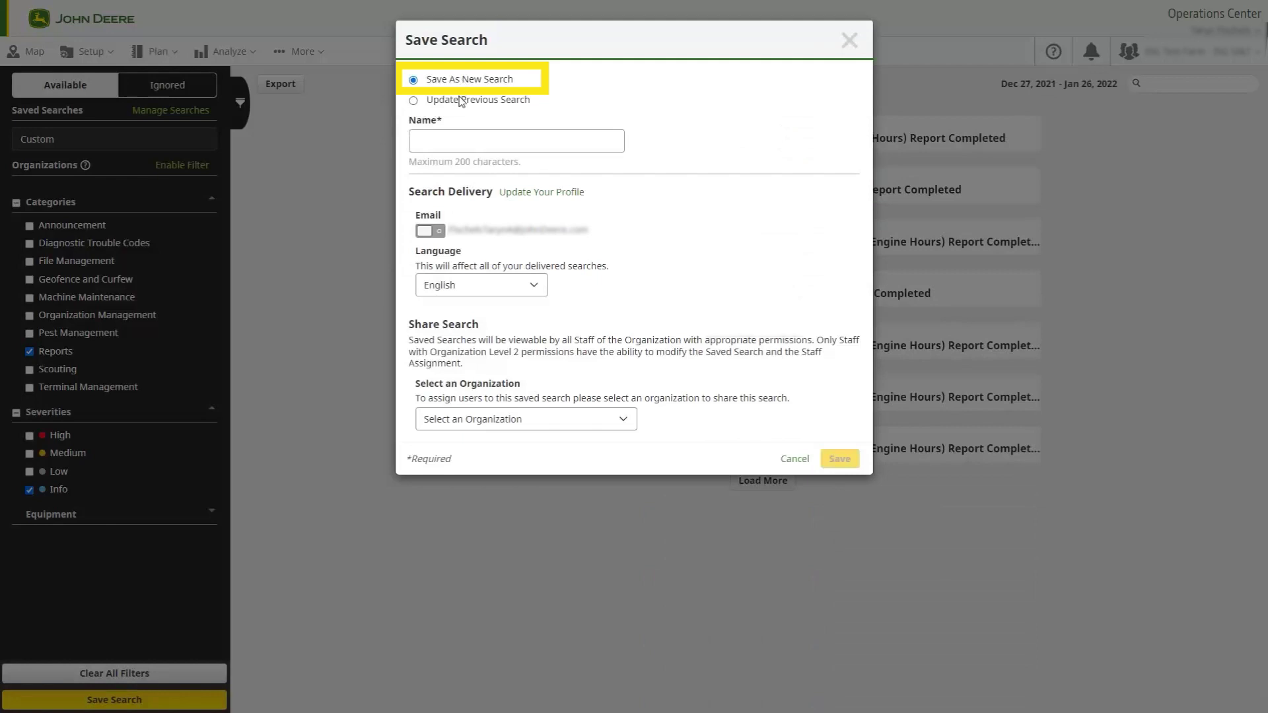
left_click(427, 143)
type("l")
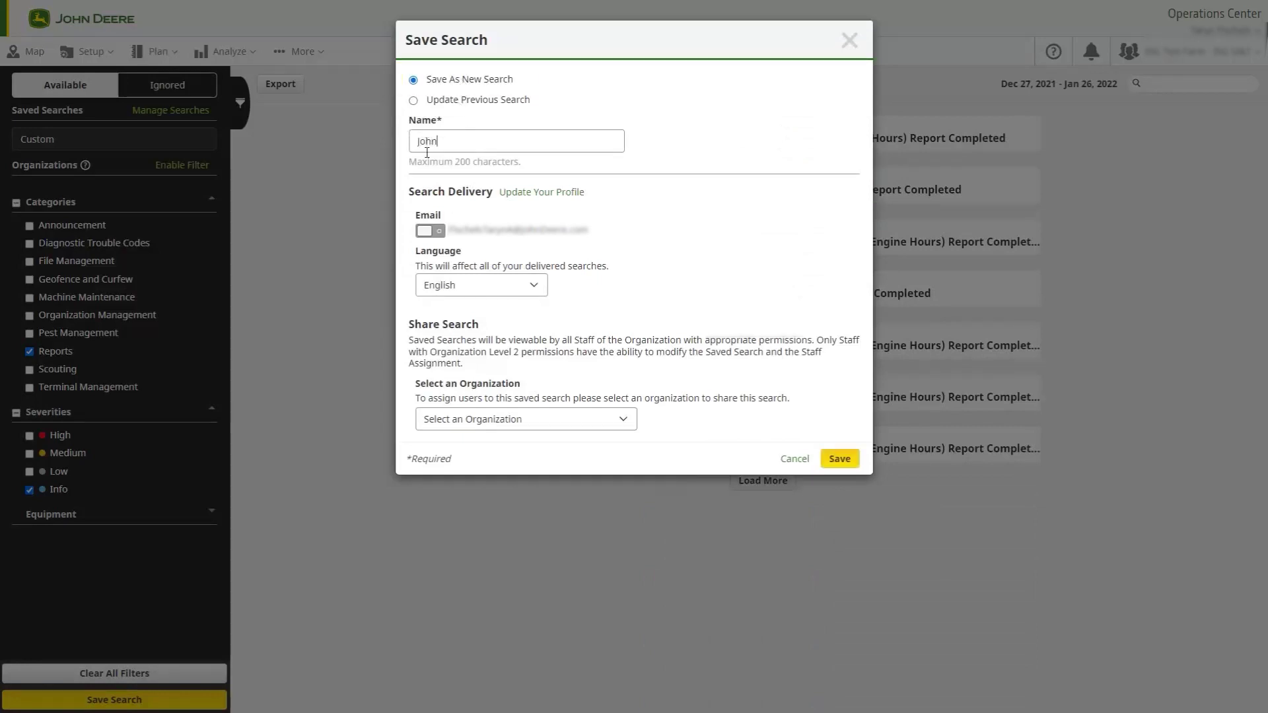
left_click(429, 232)
left_click(839, 460)
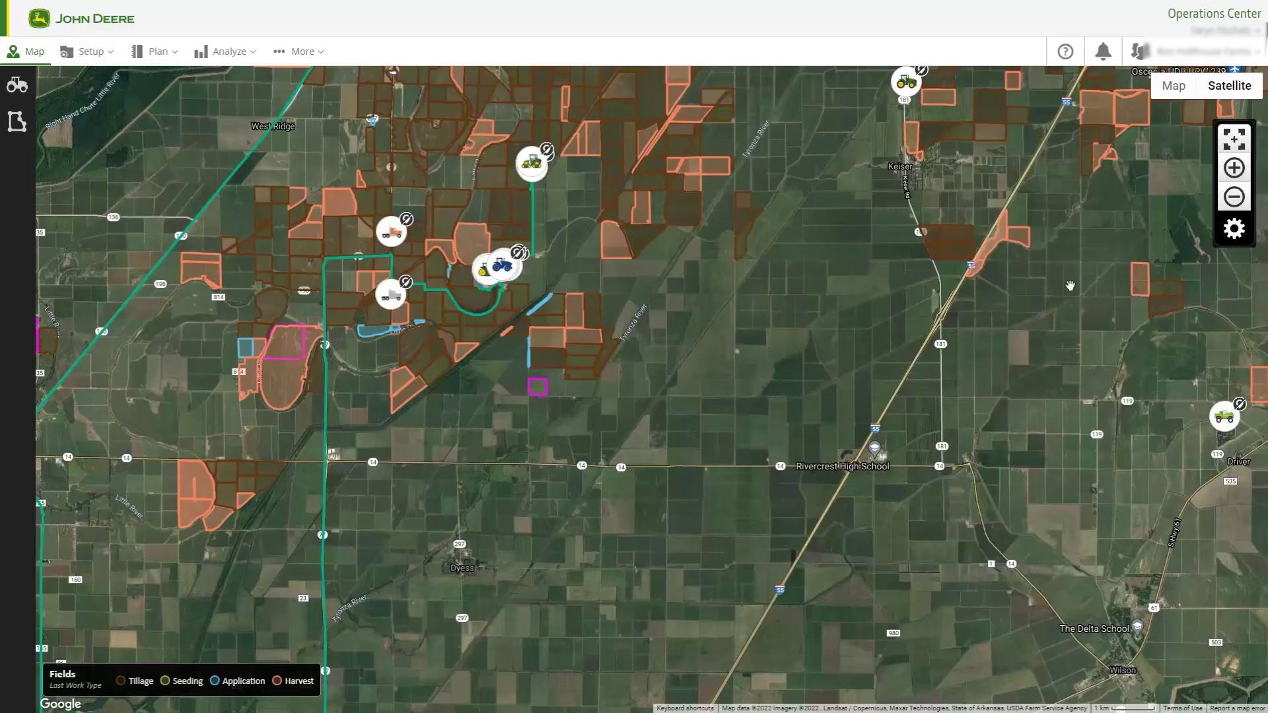
Open Help Documentation from the question-mark help menu.
left_click(1061, 66)
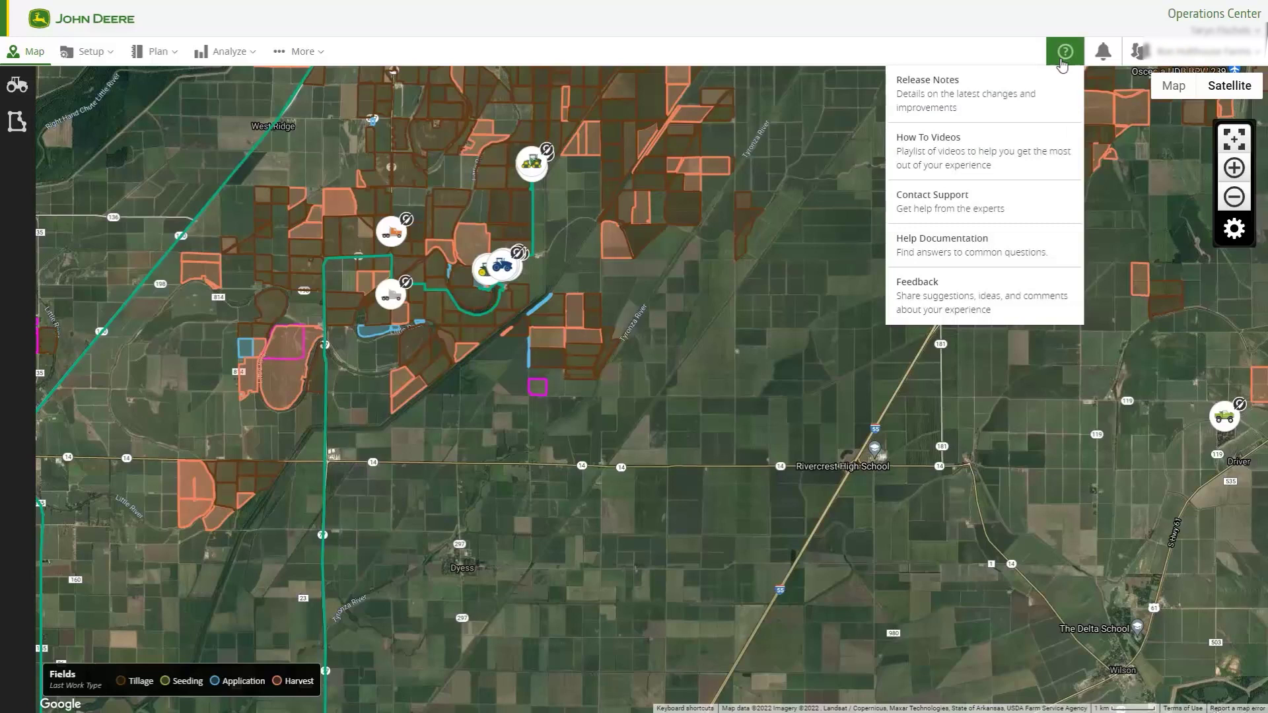
left_click(1034, 266)
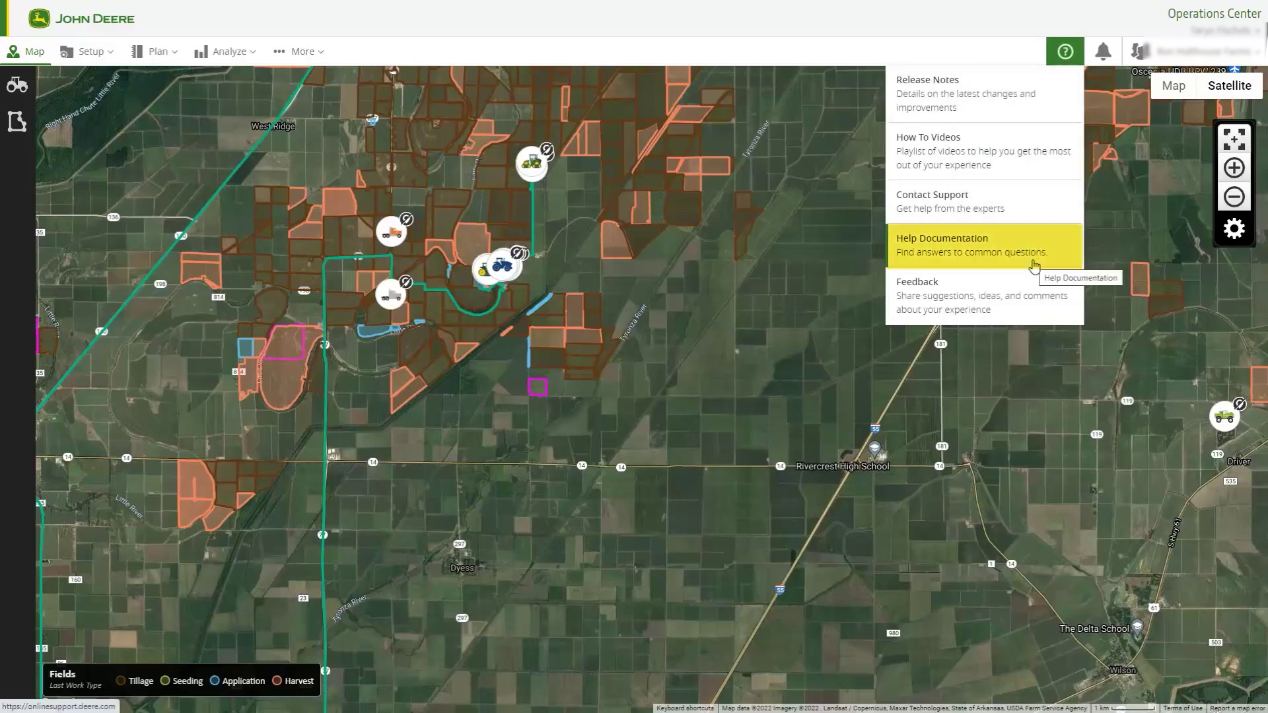